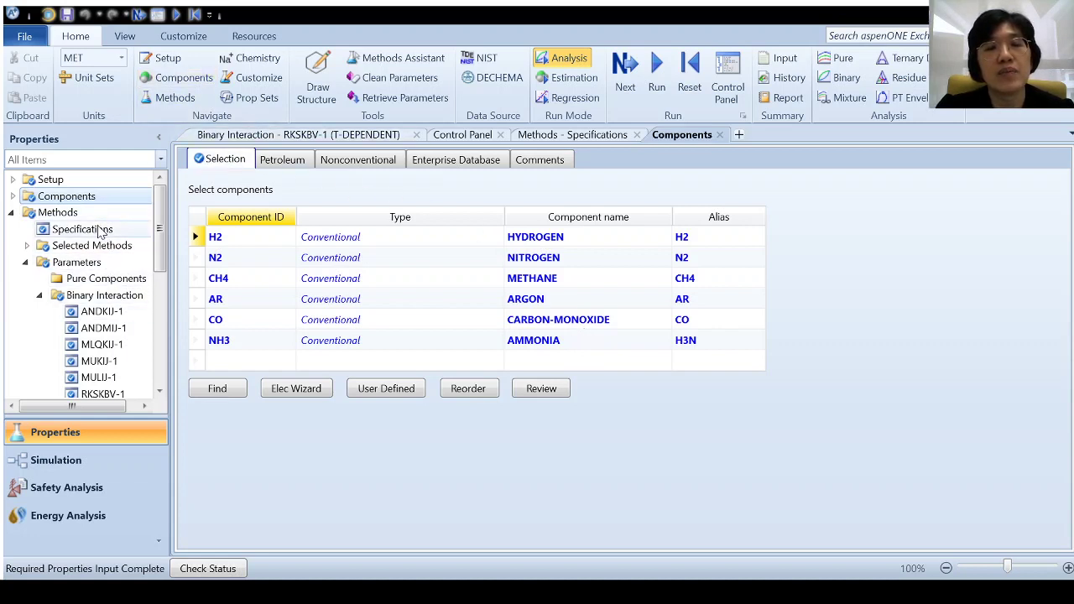
Check the base property method in the Methods specifications and run the property calculations
{"action": "left_click", "coordinate": [99, 232]}
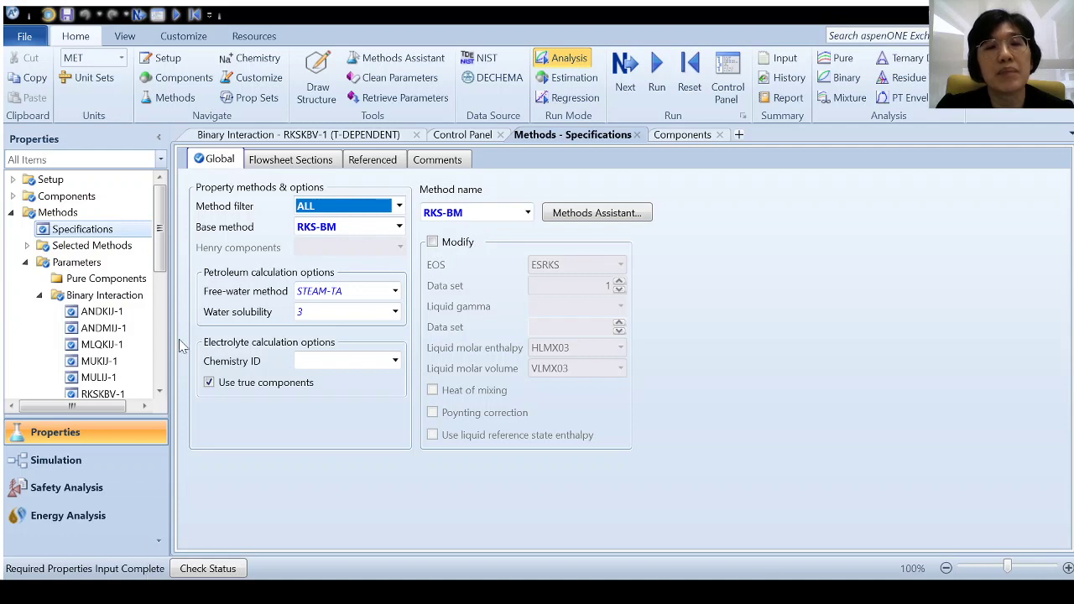
{"action": "left_click", "coordinate": [137, 15]}
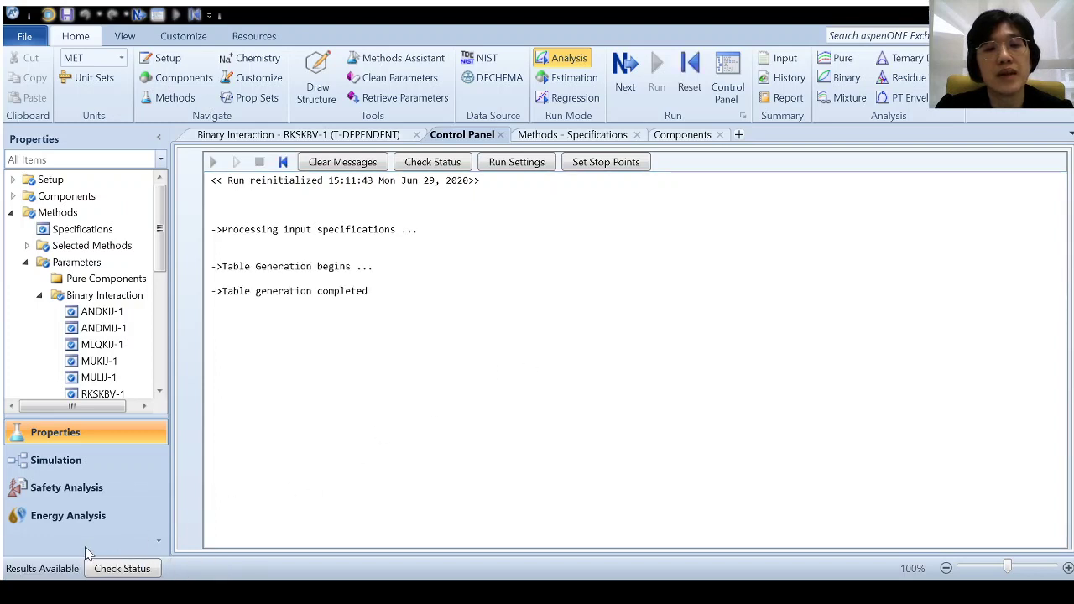
Switch to the simulation environment and close the convergence Options - Methods form, leaving the main flowsheet open
{"action": "left_click", "coordinate": [81, 460]}
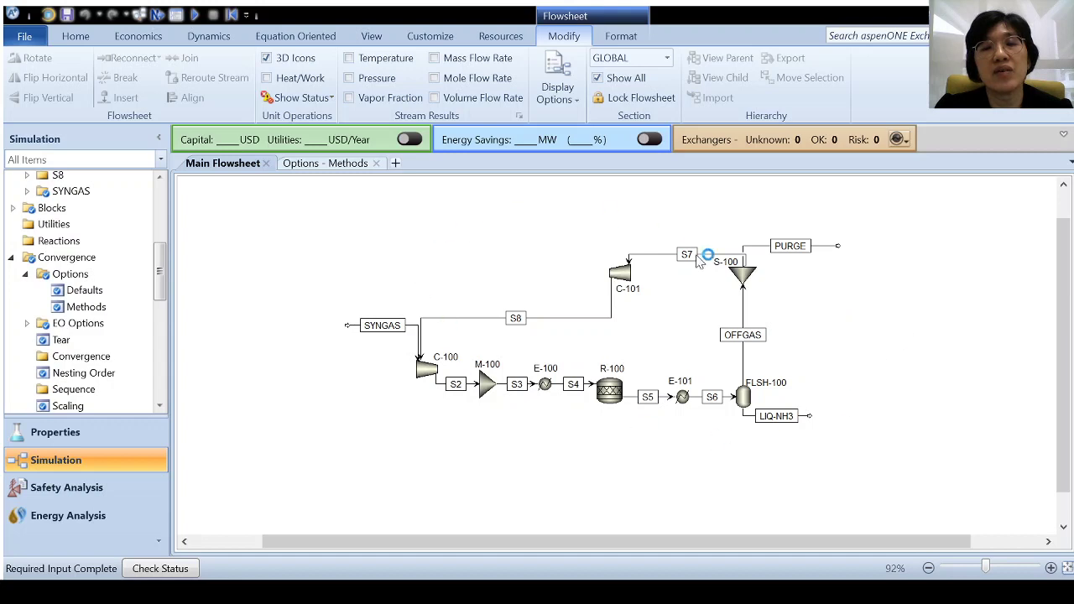
{"action": "left_click", "coordinate": [376, 163]}
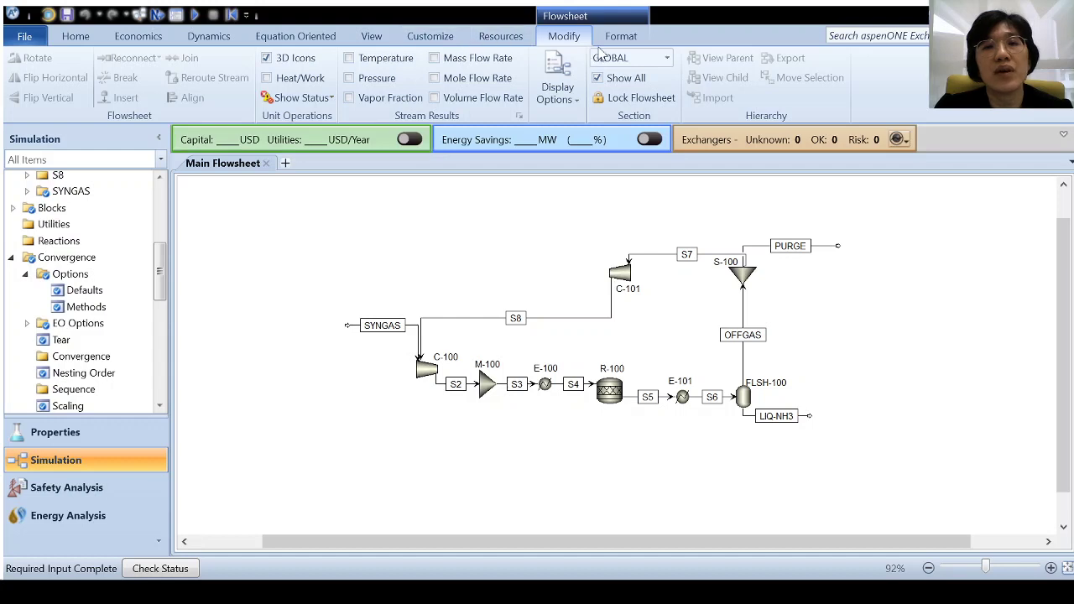
Show the model palette beneath the flowsheet and hide it again
{"action": "left_click", "coordinate": [371, 36]}
{"action": "left_click", "coordinate": [463, 74]}
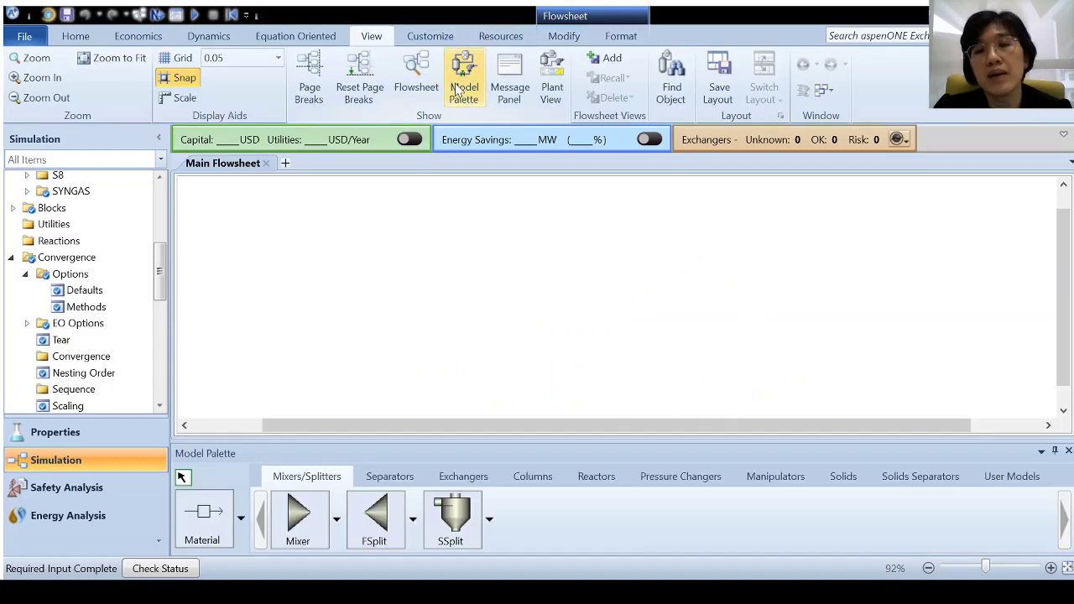
{"action": "left_click", "coordinate": [1063, 414]}
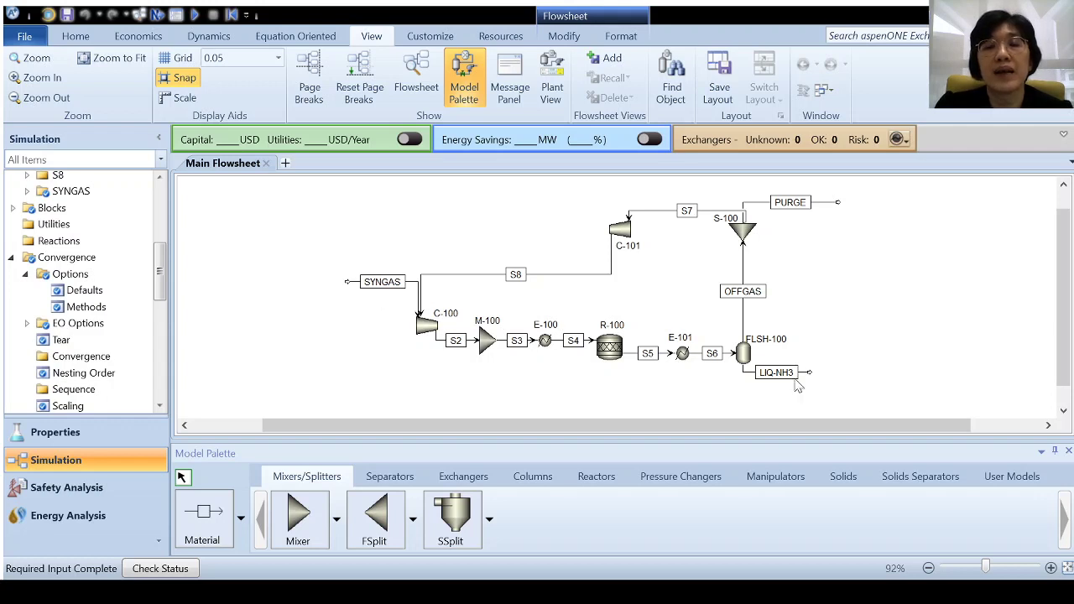
{"action": "left_click", "coordinate": [1069, 451]}
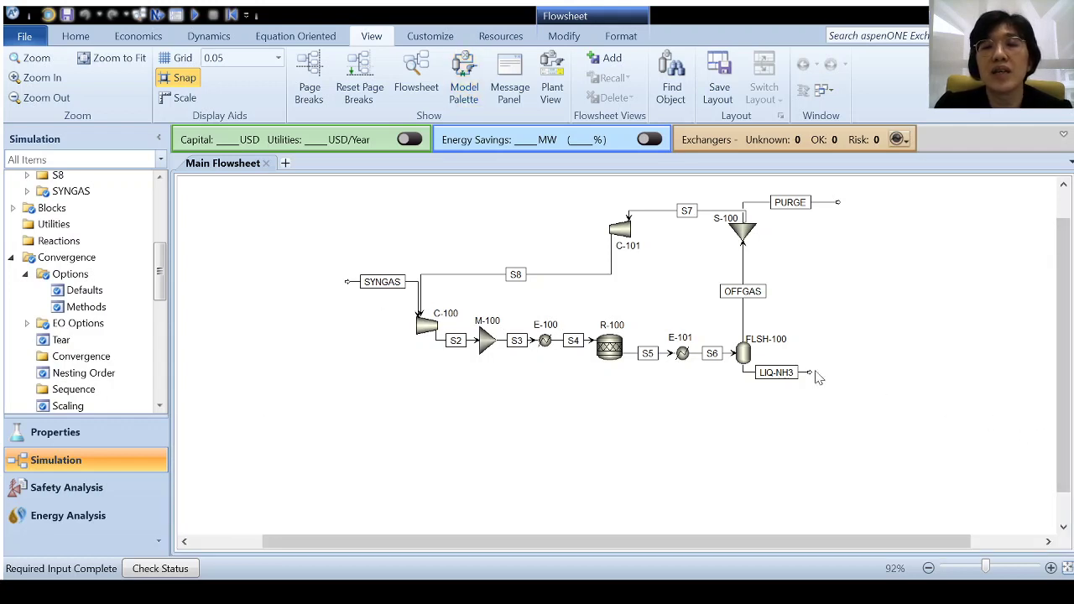
{"action": "left_click", "coordinate": [1063, 186]}
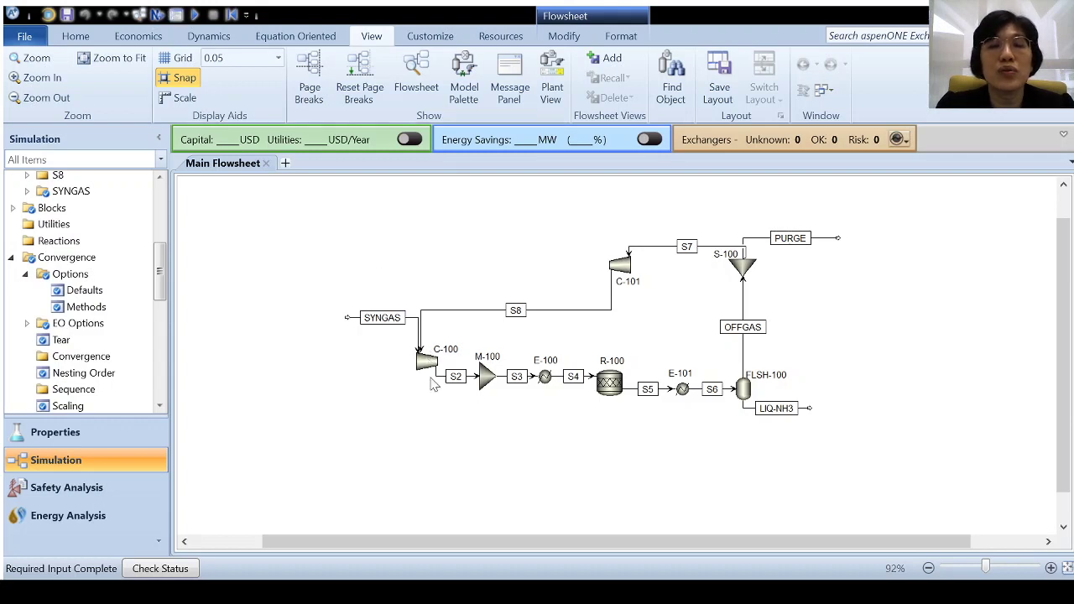
Review the SYNGAS feed stream's conditions and composition and the C-100 compressor's outlet specification
{"action": "left_click", "coordinate": [408, 318]}
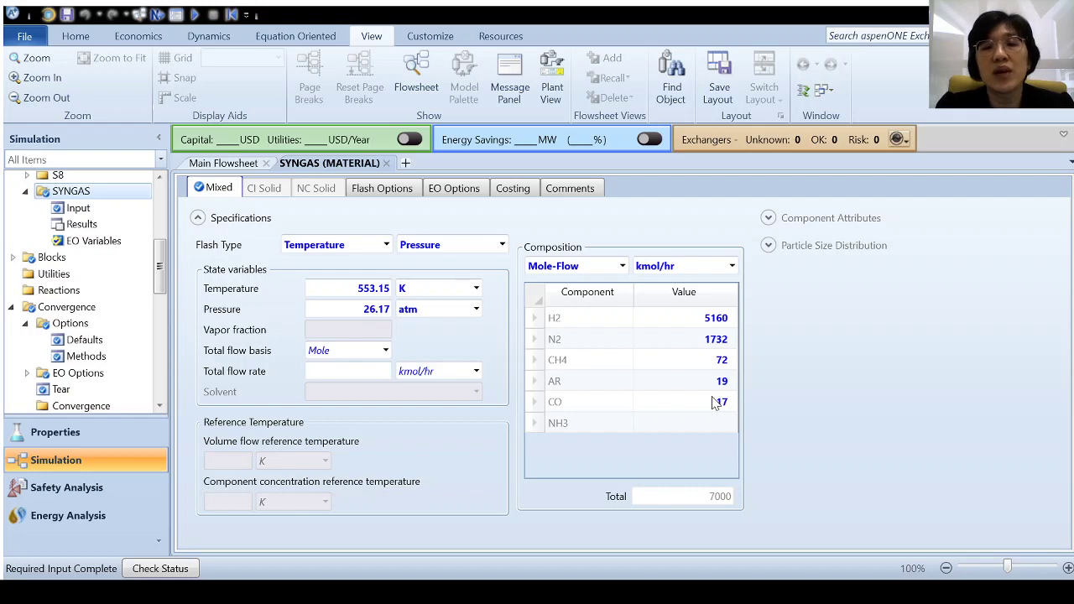
{"action": "left_click", "coordinate": [223, 162]}
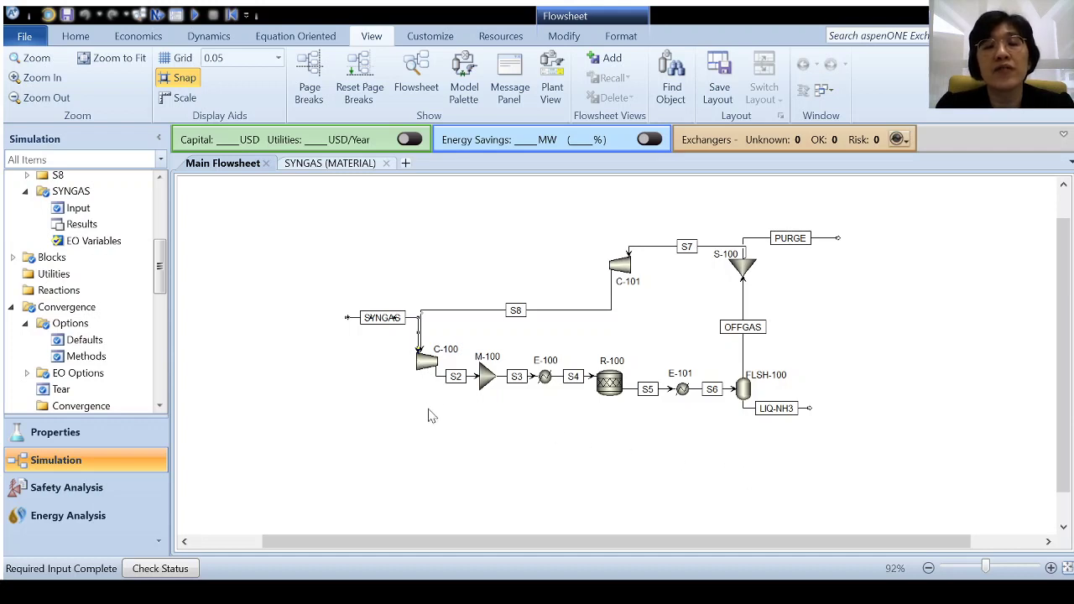
{"action": "left_click", "coordinate": [426, 361]}
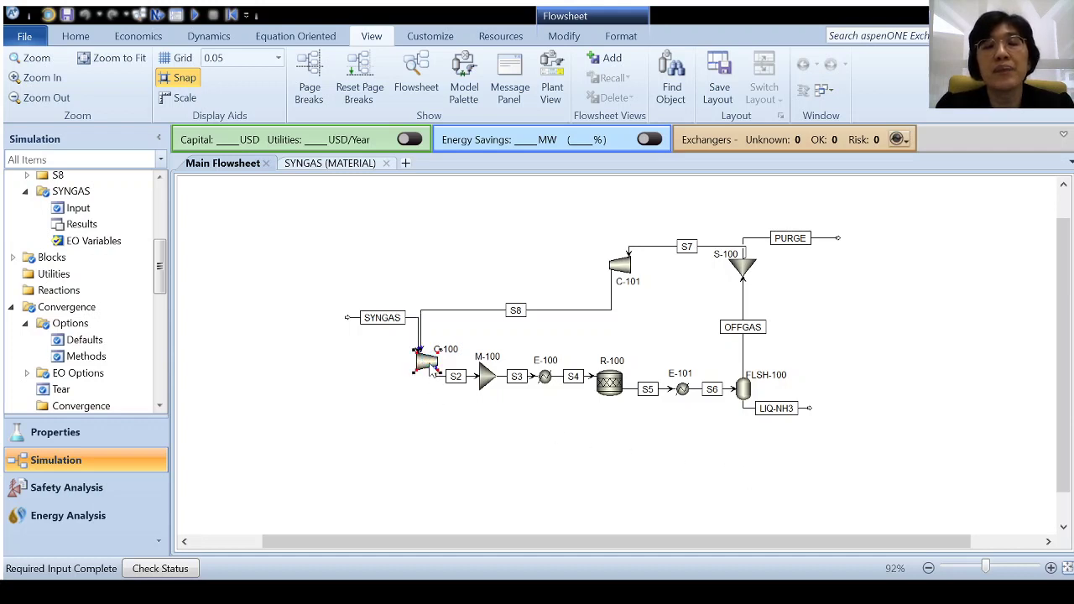
{"action": "double_click", "coordinate": [424, 359]}
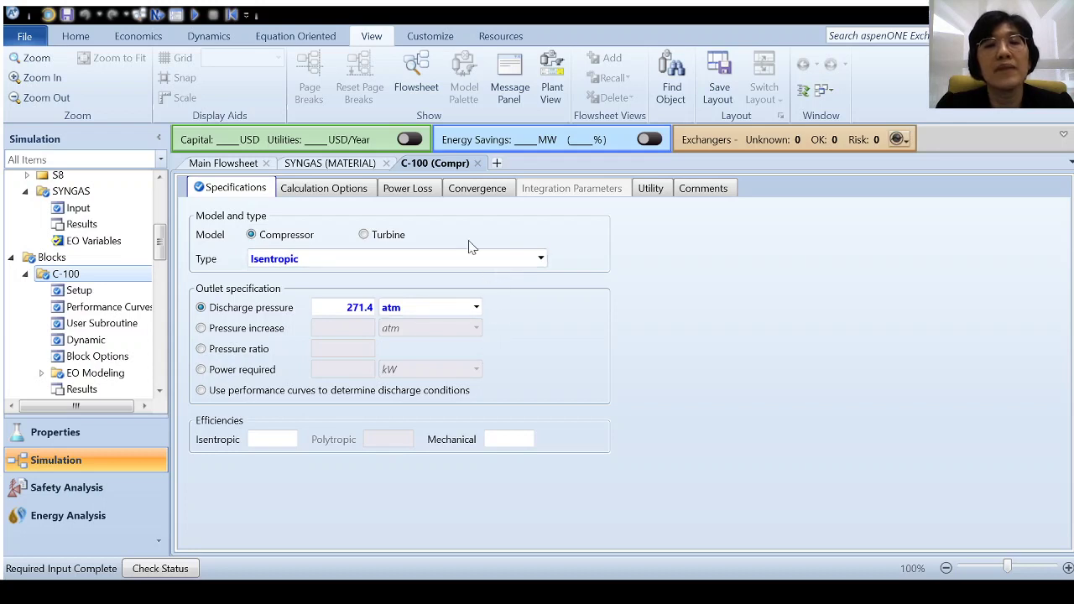
{"action": "left_click", "coordinate": [238, 166]}
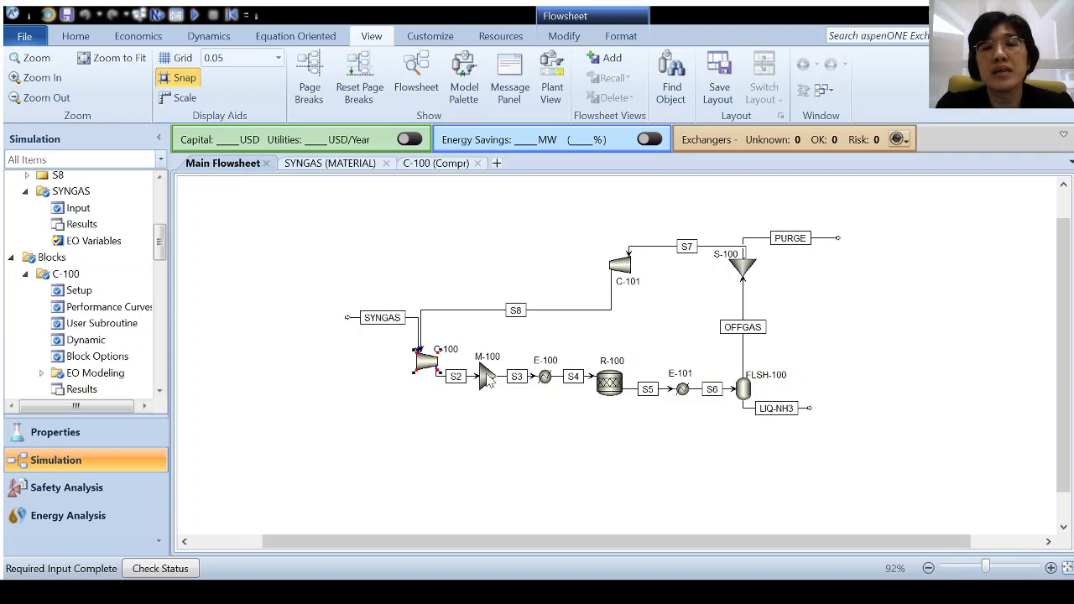
Review the flash options of the M-100 mixer and return to the main flowsheet
{"action": "double_click", "coordinate": [487, 378]}
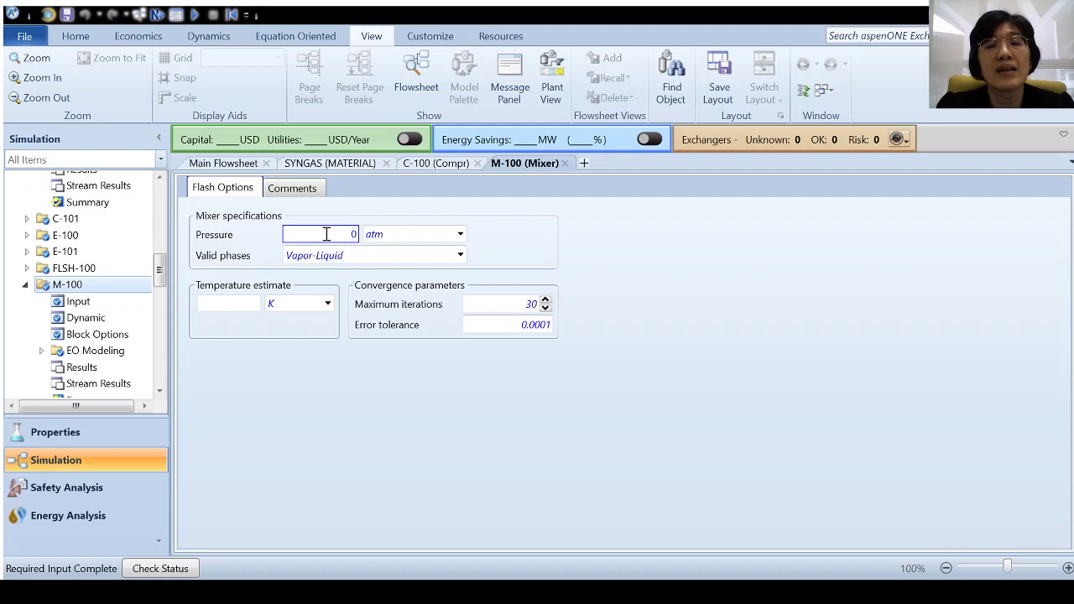
{"action": "left_click", "coordinate": [241, 245]}
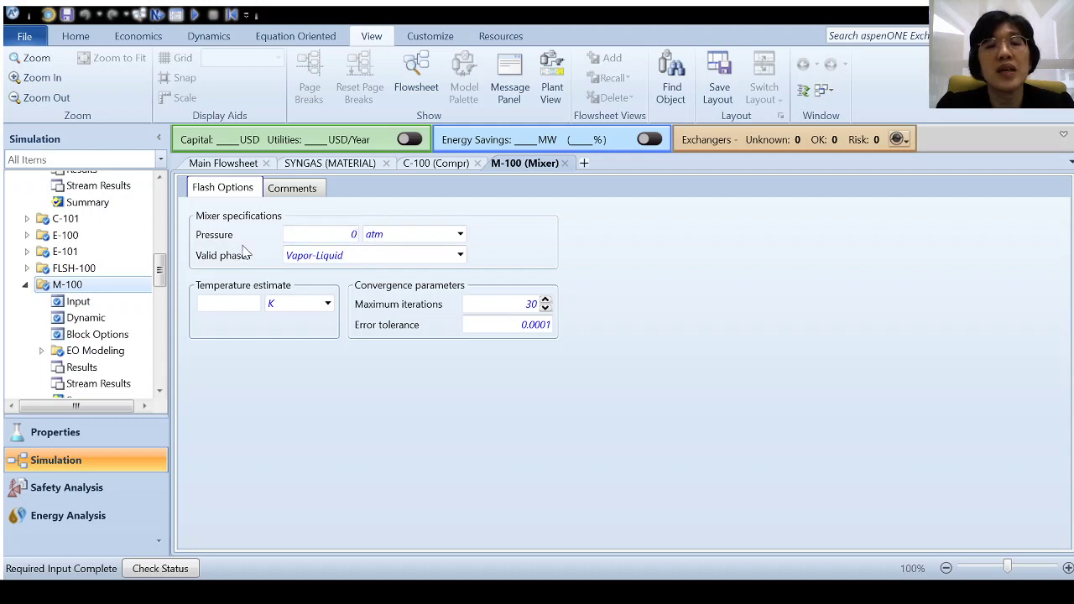
{"action": "left_click", "coordinate": [239, 166]}
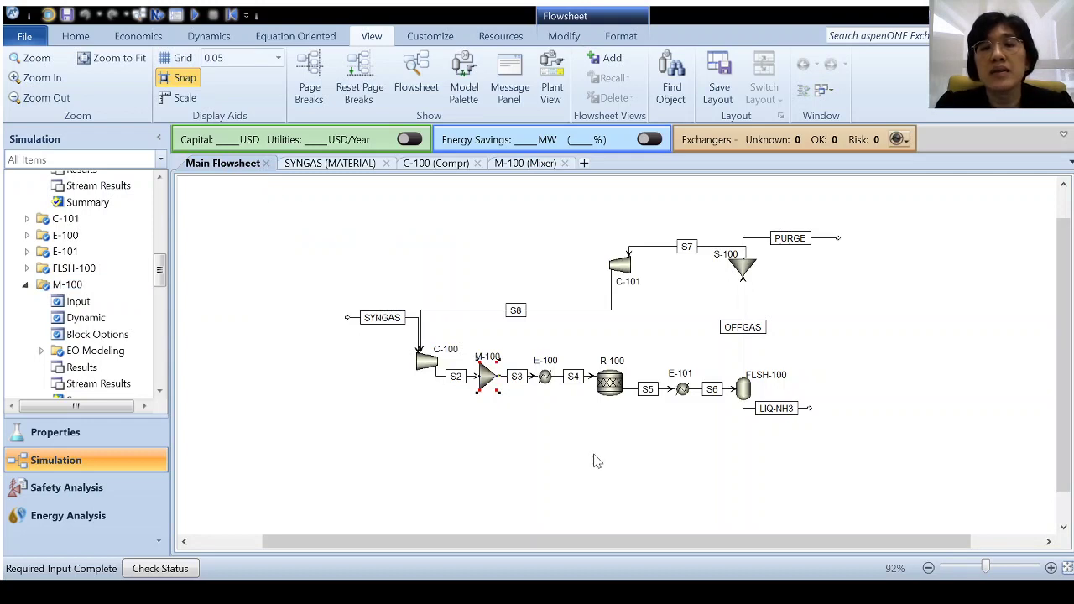
Review the R-100 reactor's operating conditions and reaction, and the S-100 splitter's split specification for the purge stream
{"action": "double_click", "coordinate": [610, 382]}
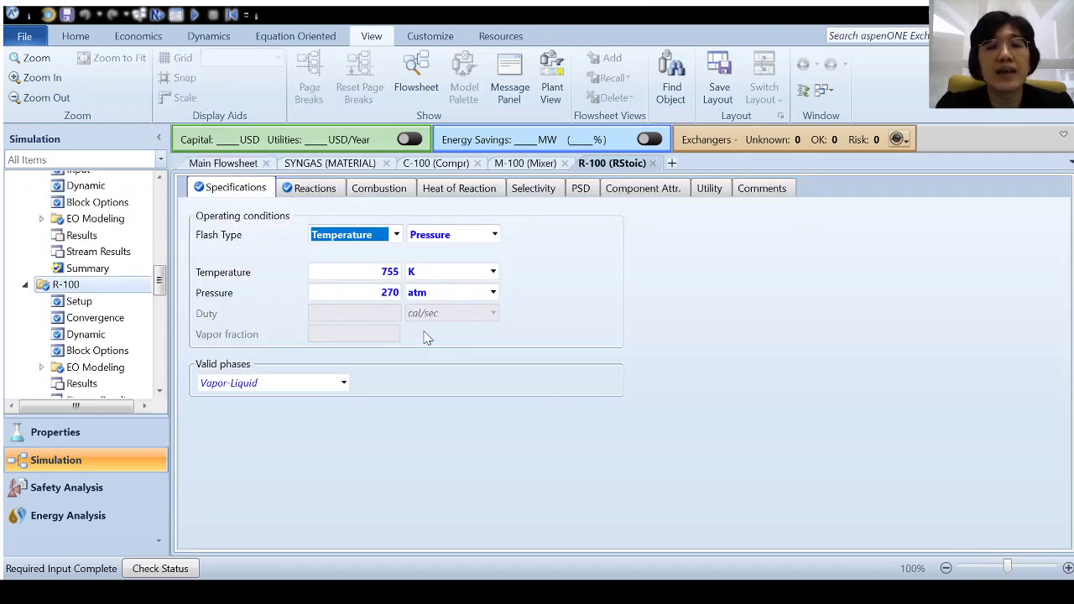
{"action": "left_click", "coordinate": [317, 193]}
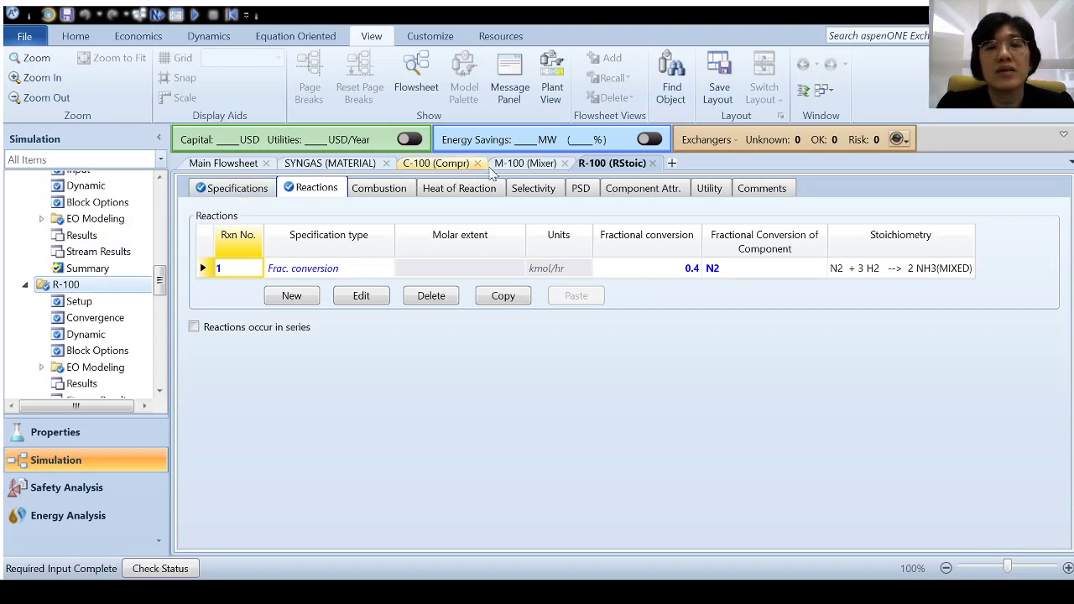
{"action": "left_click", "coordinate": [234, 167]}
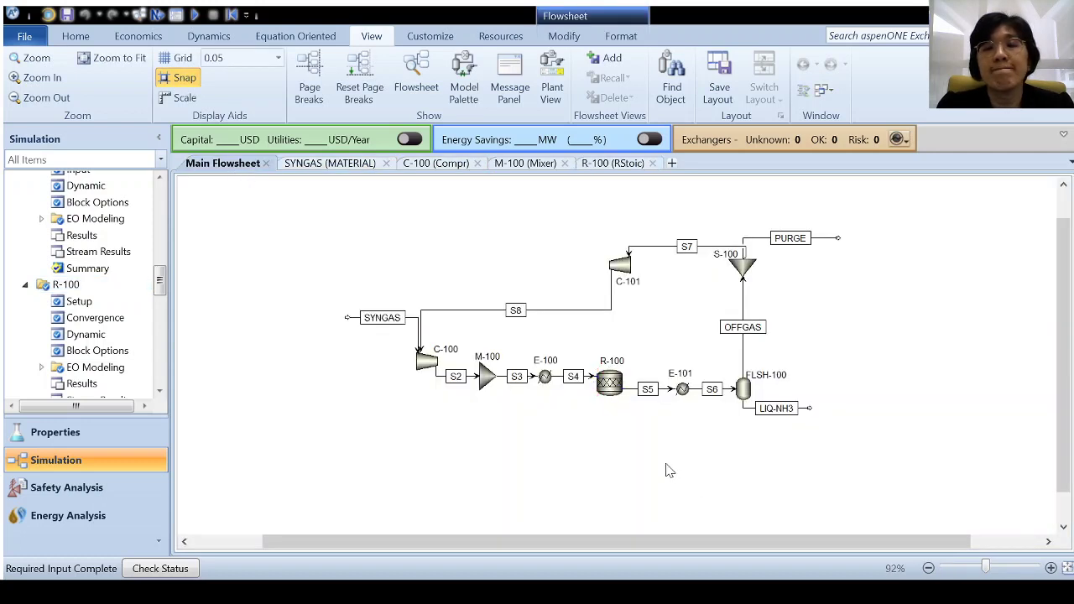
{"action": "double_click", "coordinate": [743, 267]}
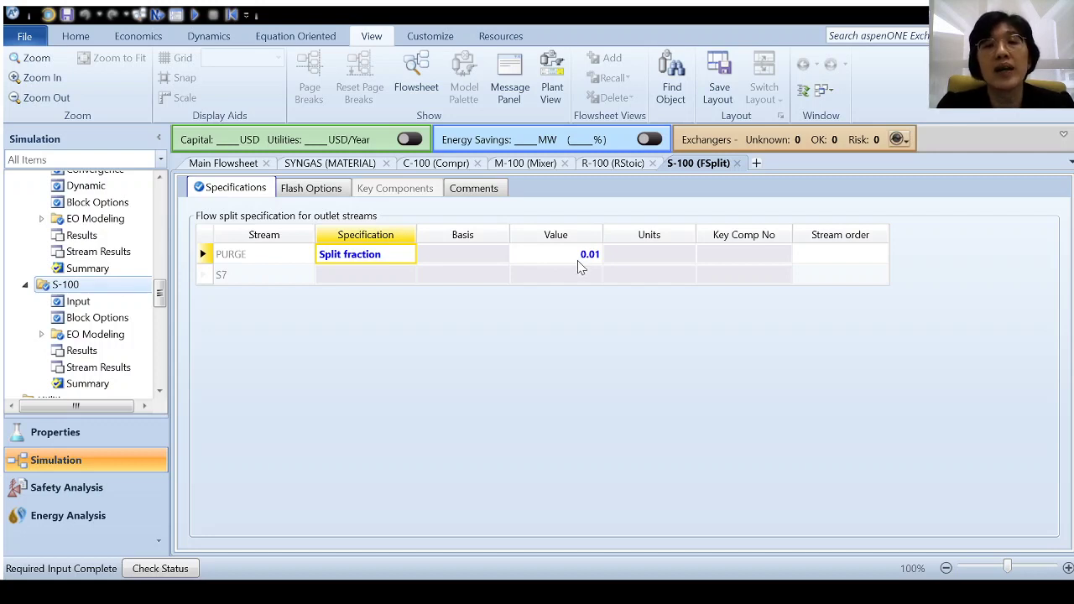
{"action": "left_click", "coordinate": [221, 163]}
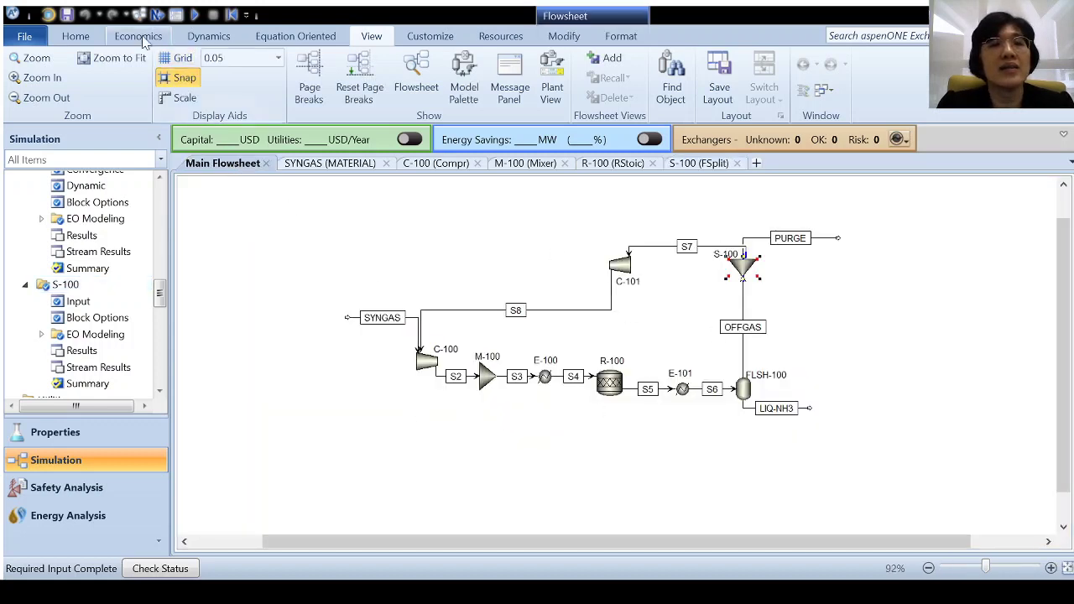
Run the simulation and open the Control Panel from the flowsheet
{"action": "left_click", "coordinate": [194, 15]}
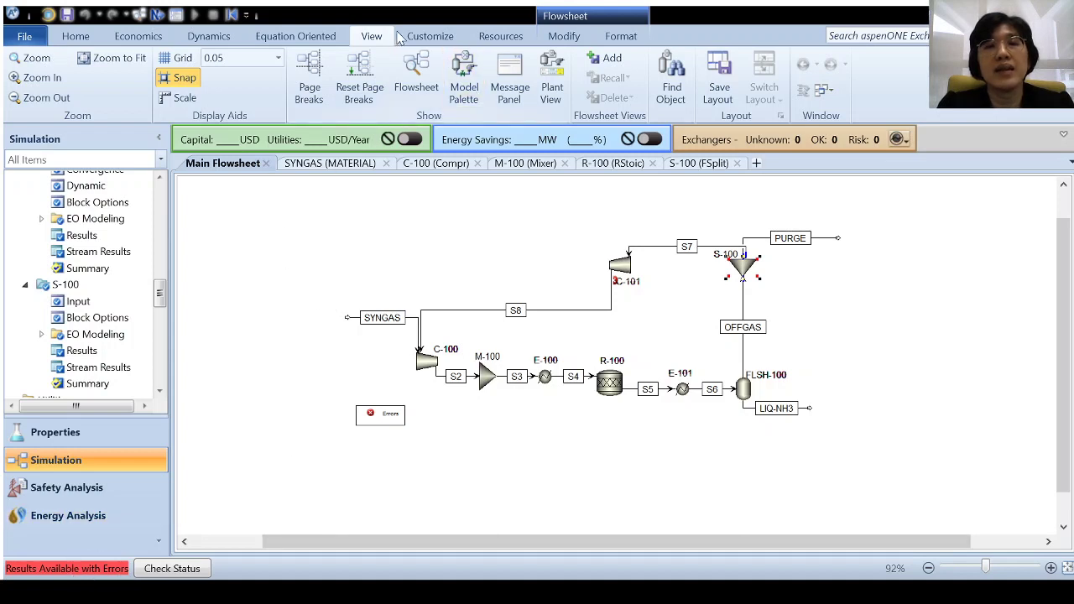
{"action": "left_click", "coordinate": [87, 41]}
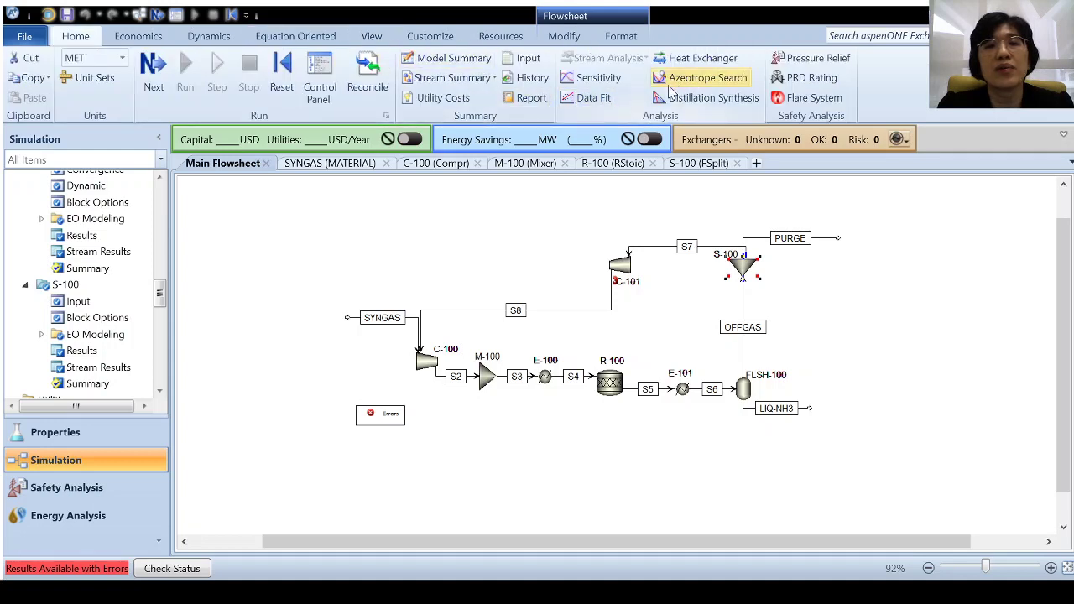
{"action": "left_click", "coordinate": [338, 106]}
Examine the run messages for convergence errors and highlight the solver method name in the loop report for iteration 29
{"action": "scroll", "coordinate": [451, 355], "scroll_direction": "up", "scroll_amount": 5}
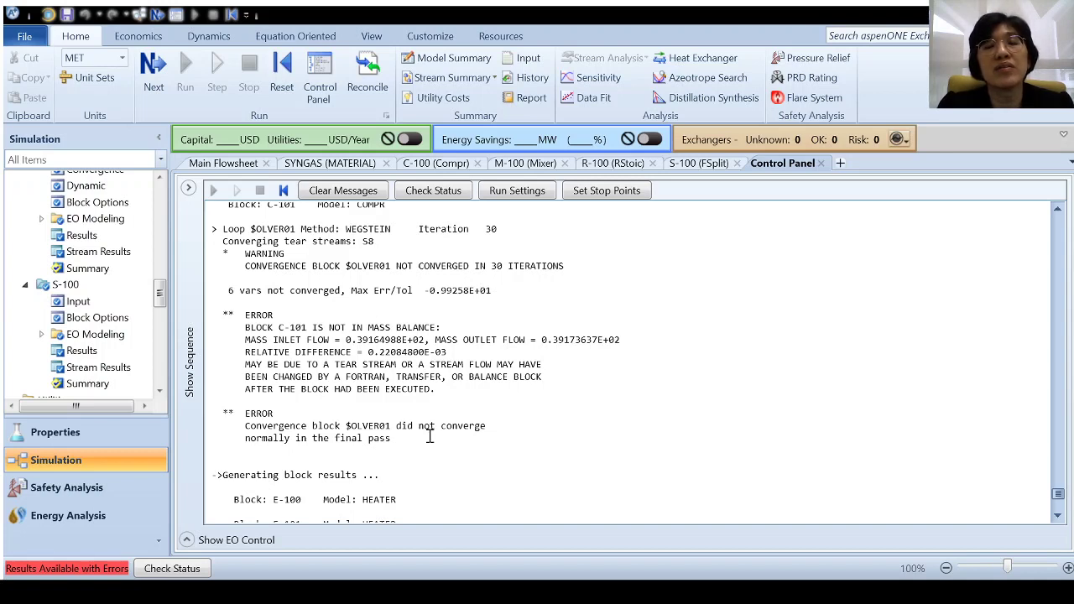
{"action": "scroll", "coordinate": [468, 383], "scroll_direction": "up", "scroll_amount": 3}
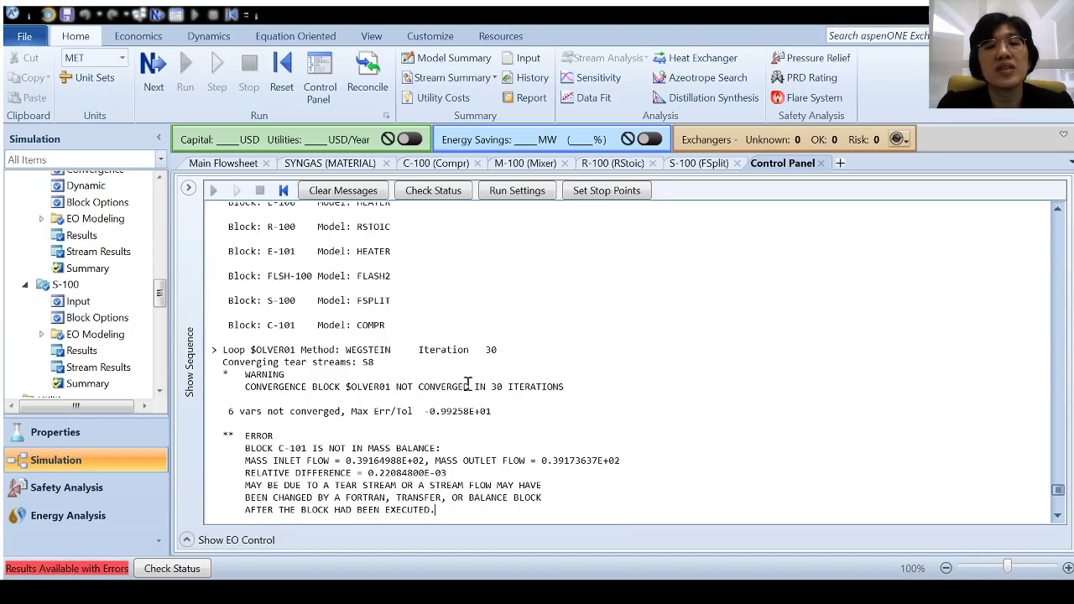
{"action": "scroll", "coordinate": [468, 382], "scroll_direction": "up", "scroll_amount": 5}
{"action": "scroll", "coordinate": [468, 382], "scroll_direction": "up", "scroll_amount": 2}
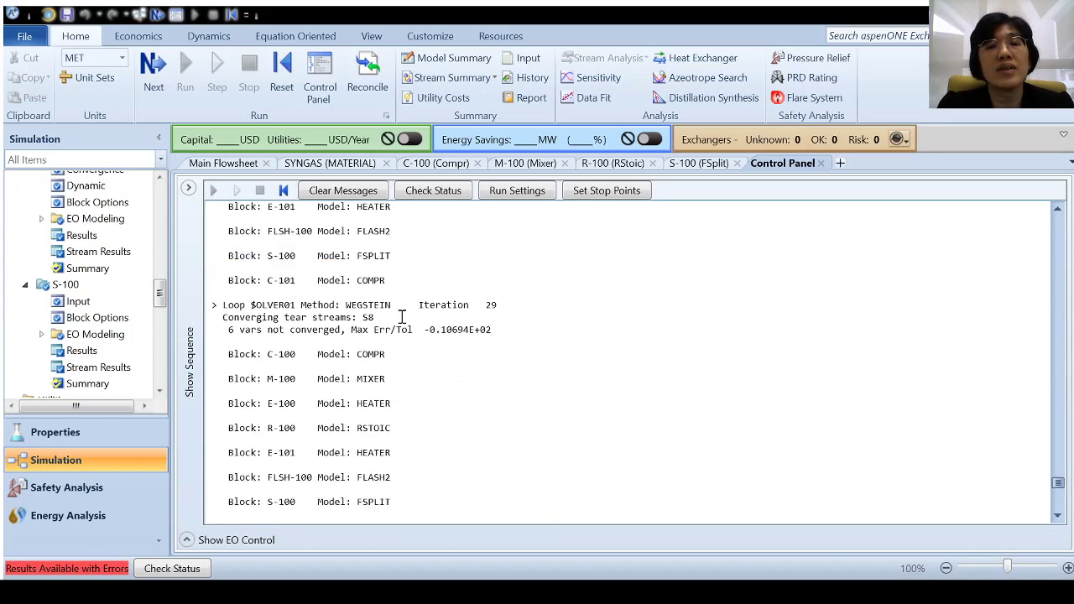
{"action": "left_click_drag", "start_coordinate": [392, 305], "coordinate": [352, 302]}
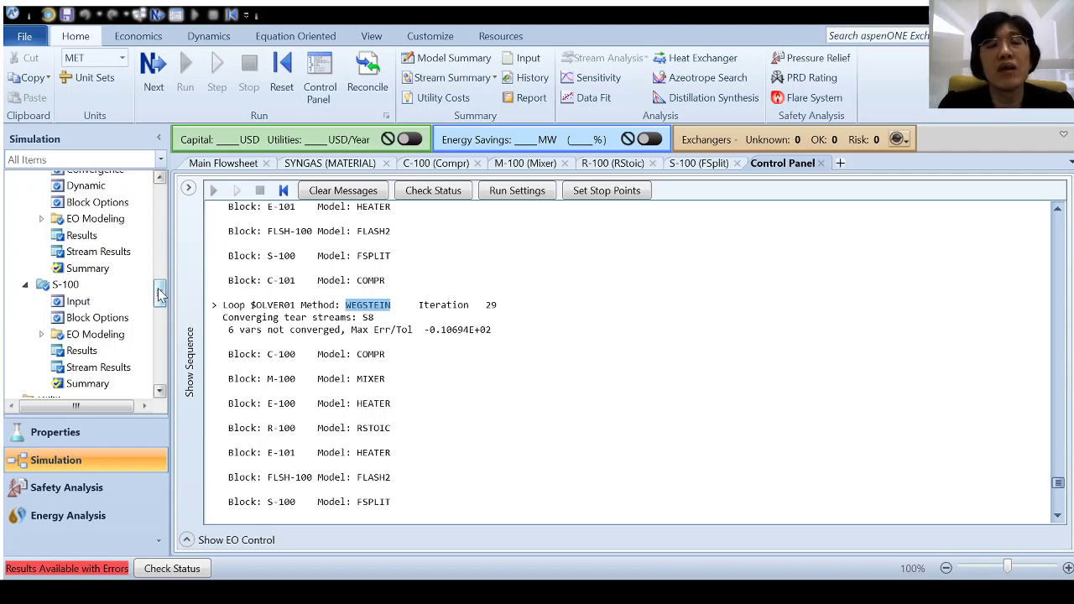
Open the results summary of the $OLVER01 convergence block
{"action": "left_click_drag", "start_coordinate": [159, 292], "coordinate": [162, 316]}
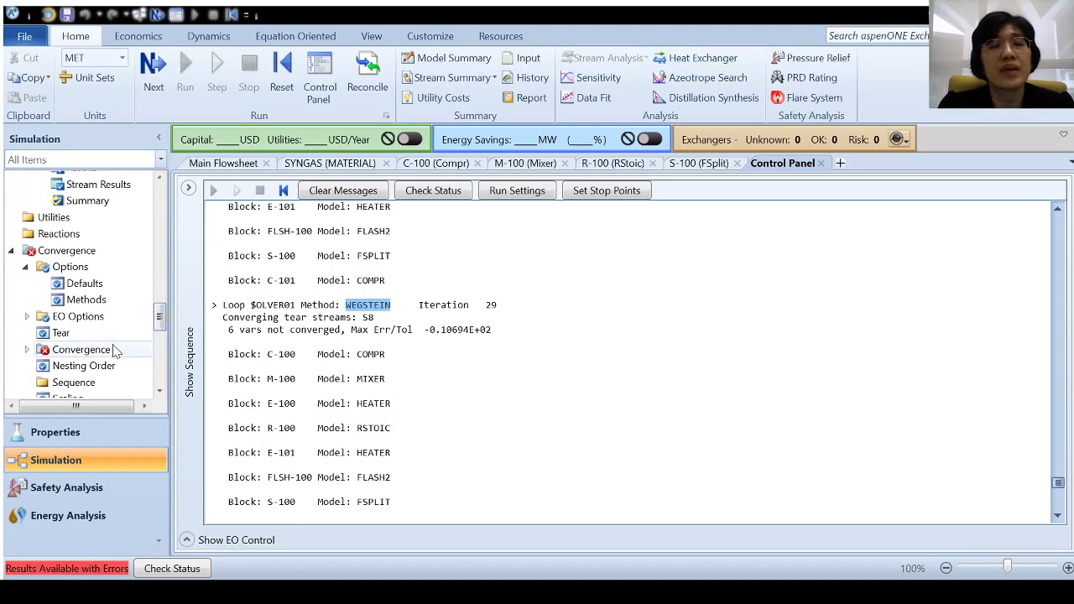
{"action": "left_click", "coordinate": [102, 356]}
{"action": "double_click", "coordinate": [97, 367]}
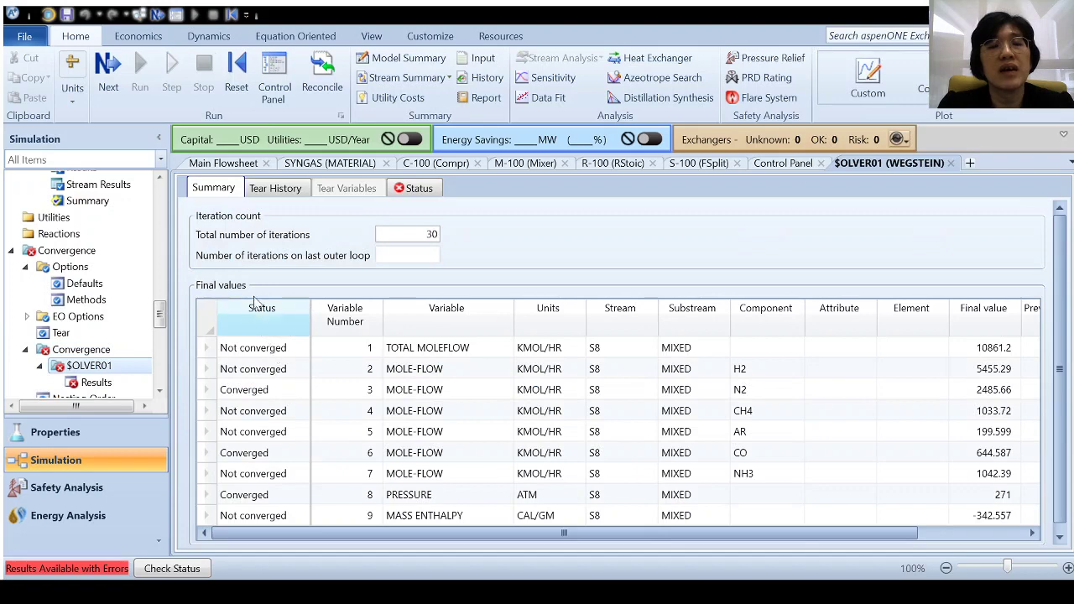
Review the tear history of $OLVER01 and plot the maximum error / tolerance against iteration
{"action": "left_click", "coordinate": [283, 189]}
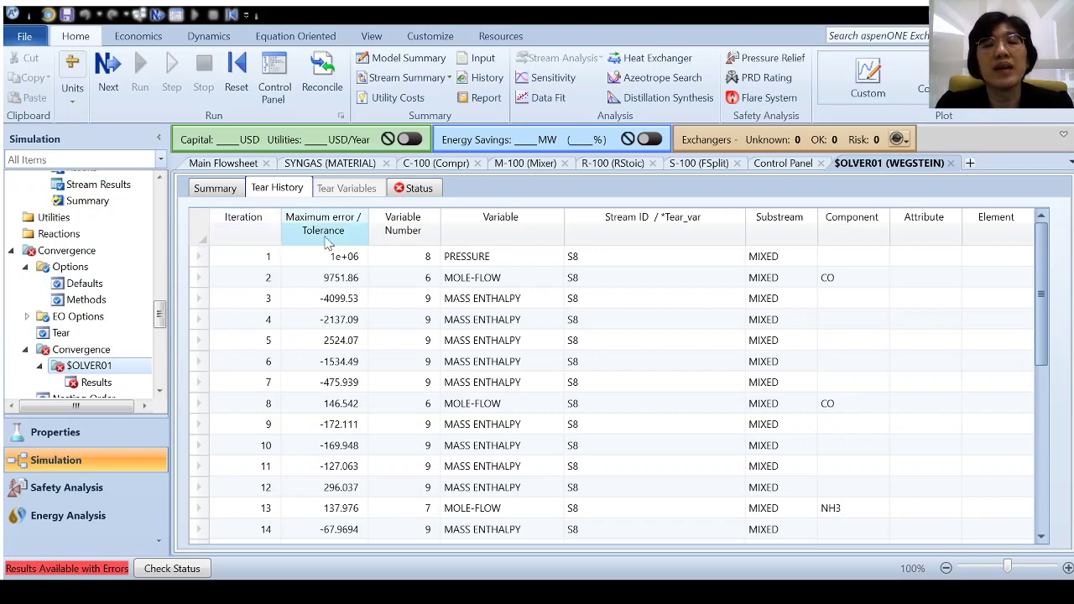
{"action": "scroll", "coordinate": [336, 294], "scroll_direction": "down", "scroll_amount": 3}
{"action": "scroll", "coordinate": [327, 386], "scroll_direction": "up", "scroll_amount": 1}
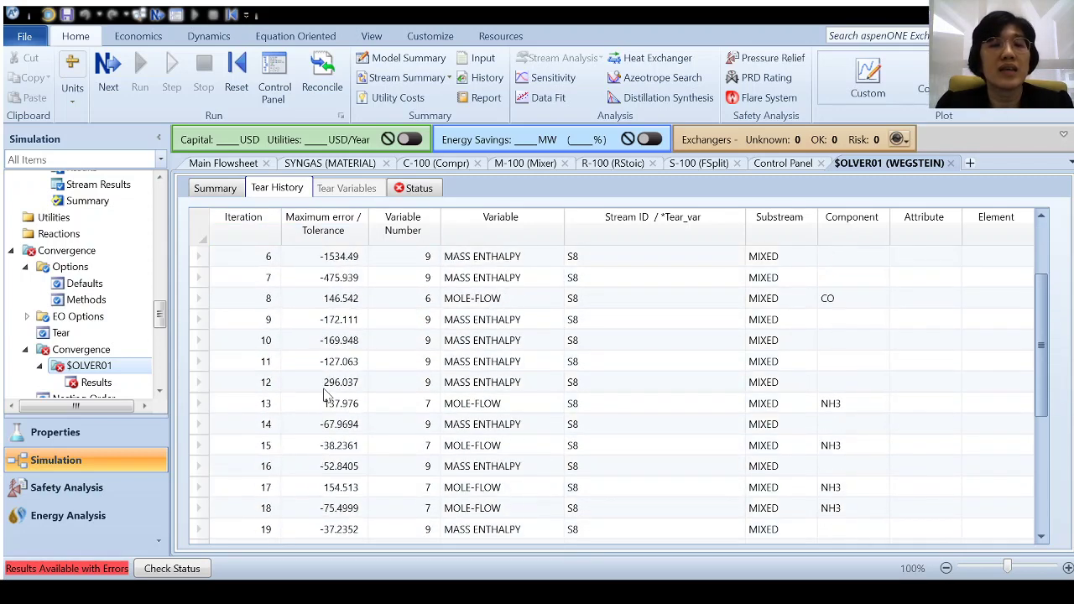
{"action": "scroll", "coordinate": [328, 394], "scroll_direction": "up", "scroll_amount": 3}
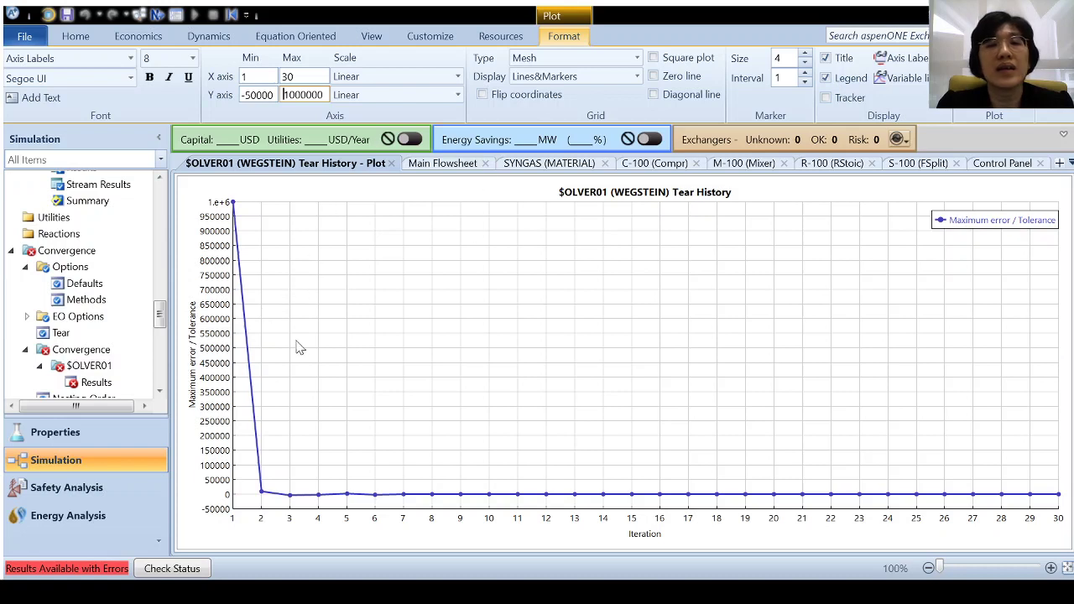
Set the grid interval of the tear history plot's Y axis to 500
{"action": "left_click", "coordinate": [222, 378]}
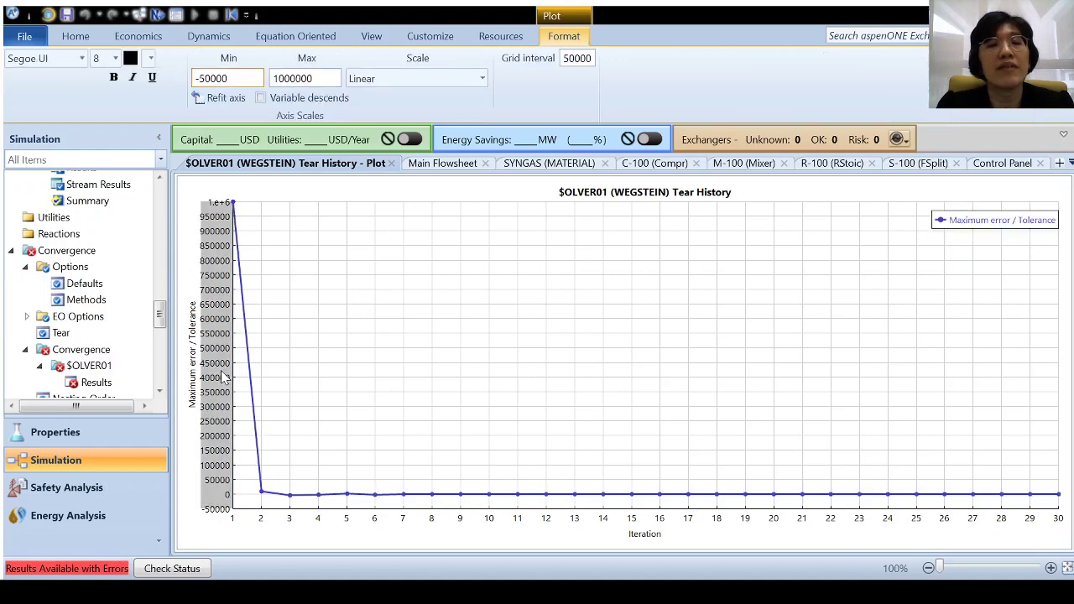
{"action": "left_click", "coordinate": [570, 59]}
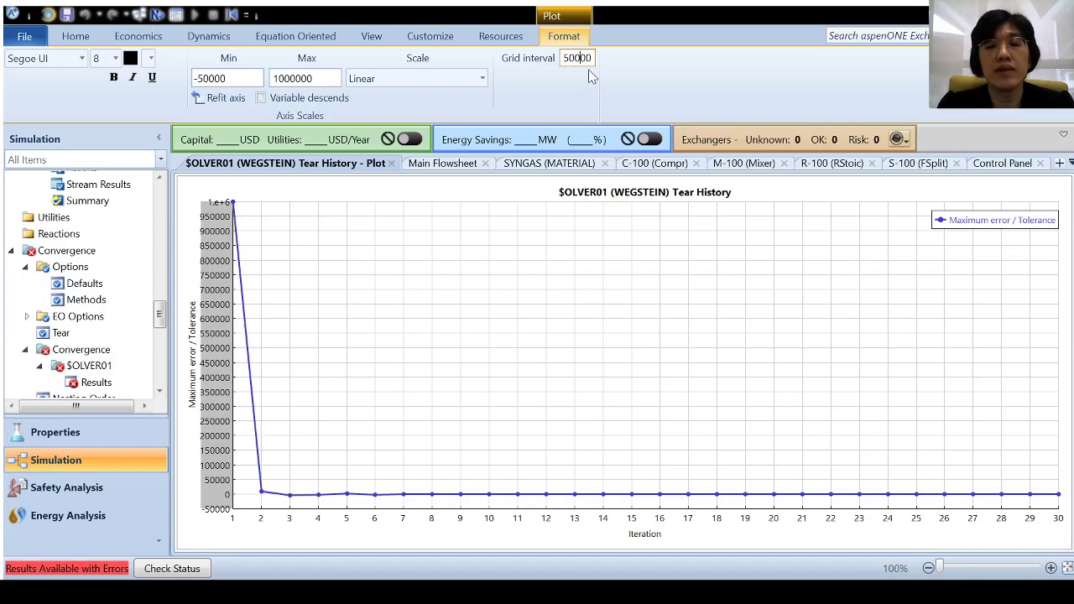
{"action": "key", "text": "BackSpace"}
{"action": "key", "text": "BackSpace"}
{"action": "key", "text": "BackSpace"}
{"action": "type", "text": "0"}
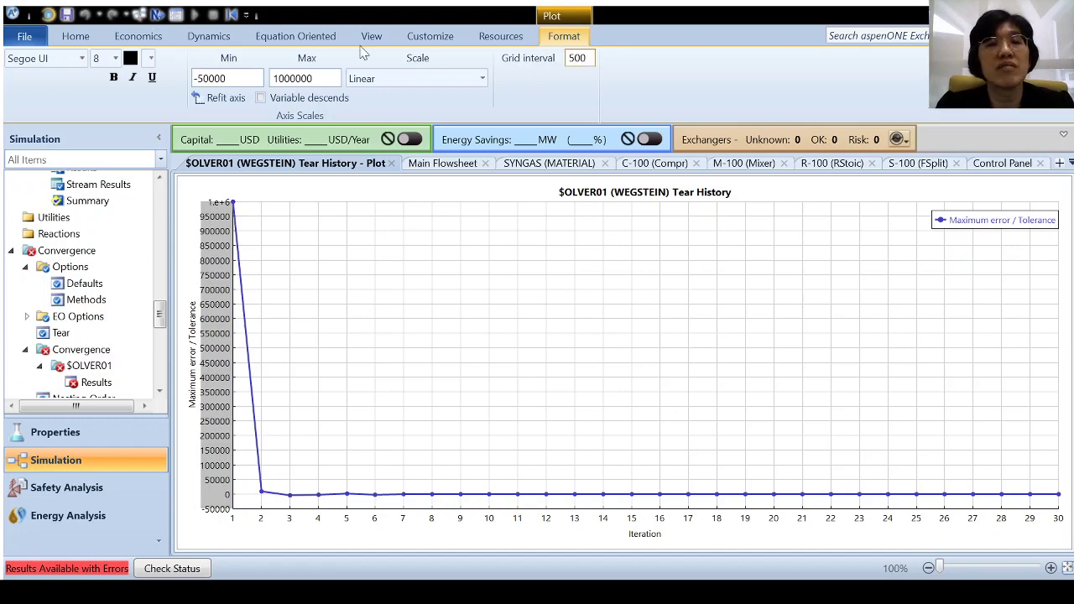
Set the Y axis range of the $OLVER01 tear history plot to -5000 through 5000
{"action": "left_click", "coordinate": [244, 79]}
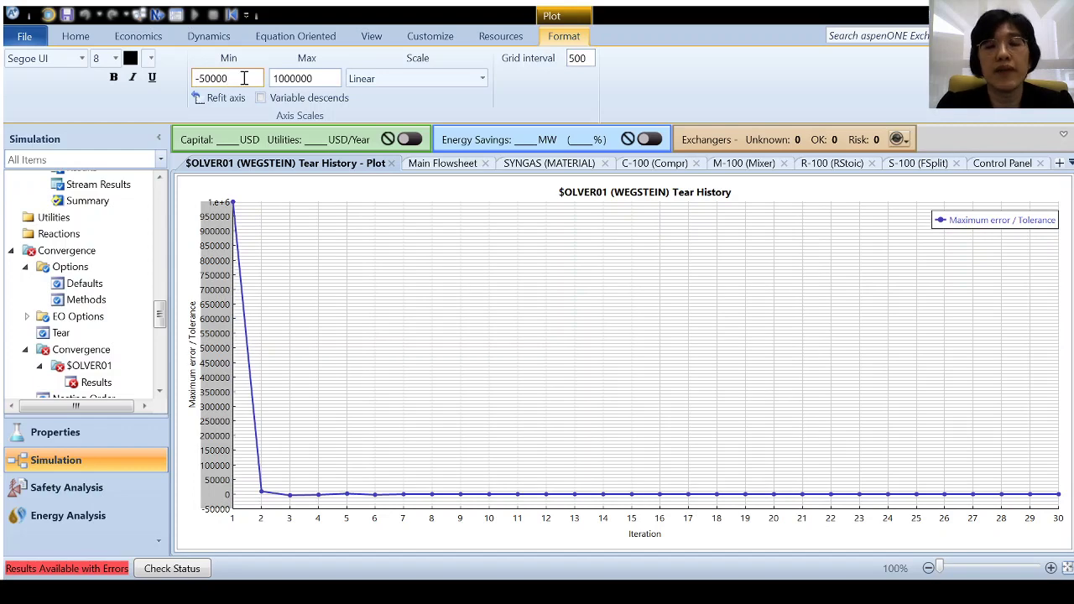
{"action": "double_click", "coordinate": [319, 78]}
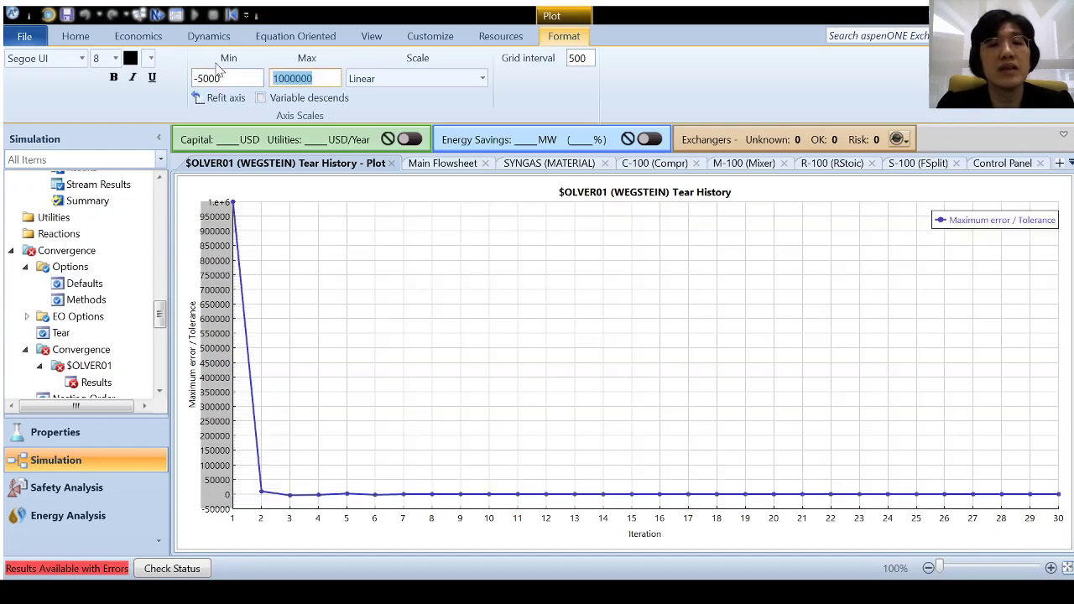
{"action": "type", "text": "5000"}
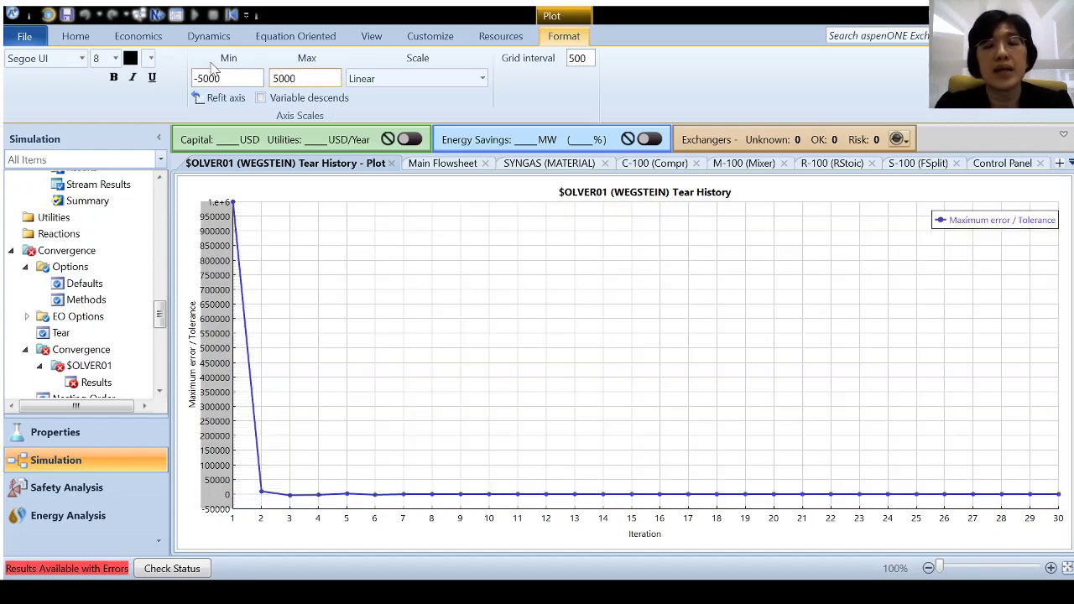
{"action": "left_click", "coordinate": [479, 228]}
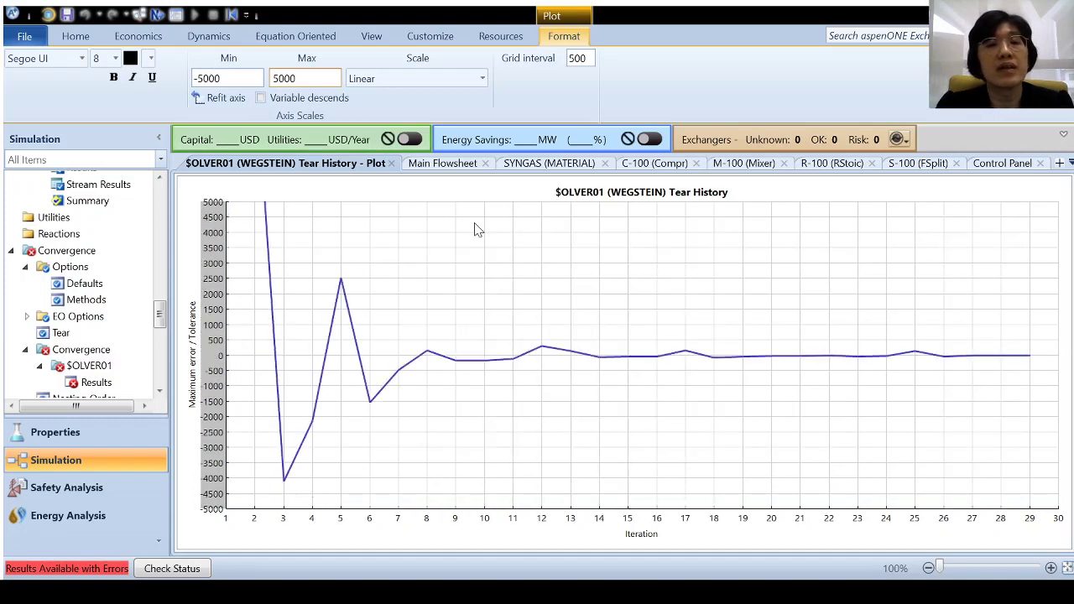
{"action": "left_click", "coordinate": [671, 485]}
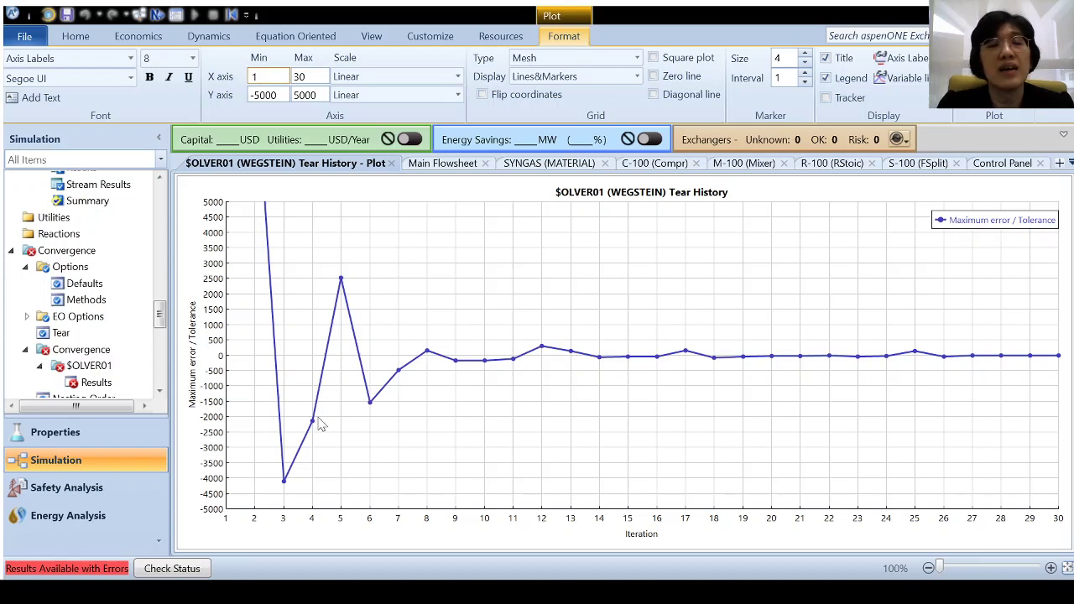
Set the maximum flowsheet evaluations of the Wegstein convergence method to 50 and rerun the simulation
{"action": "scroll", "coordinate": [159, 312], "scroll_direction": "up", "scroll_amount": 1}
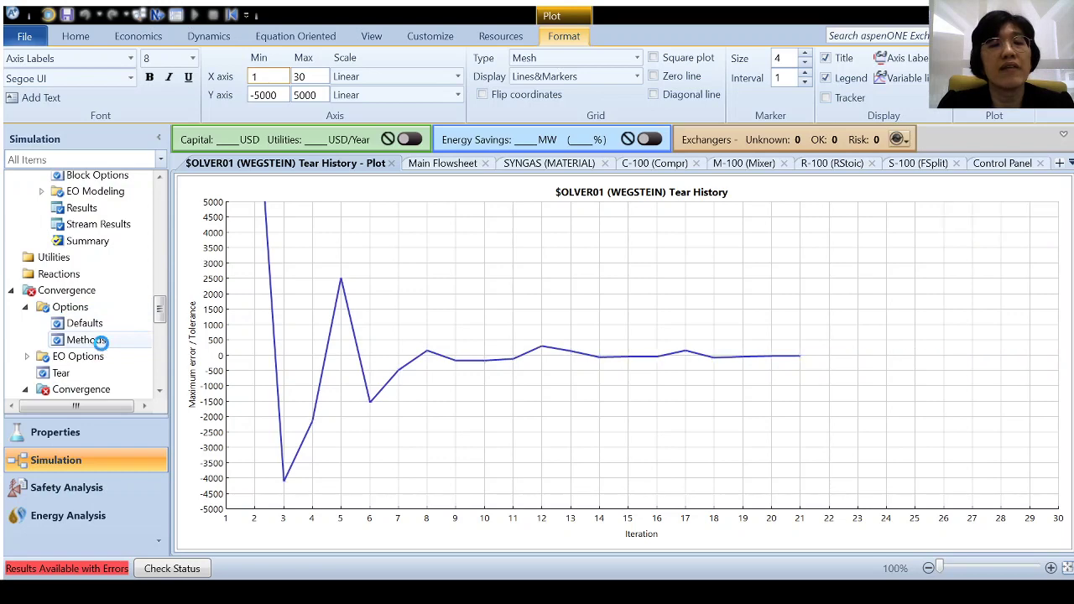
{"action": "left_click", "coordinate": [102, 348]}
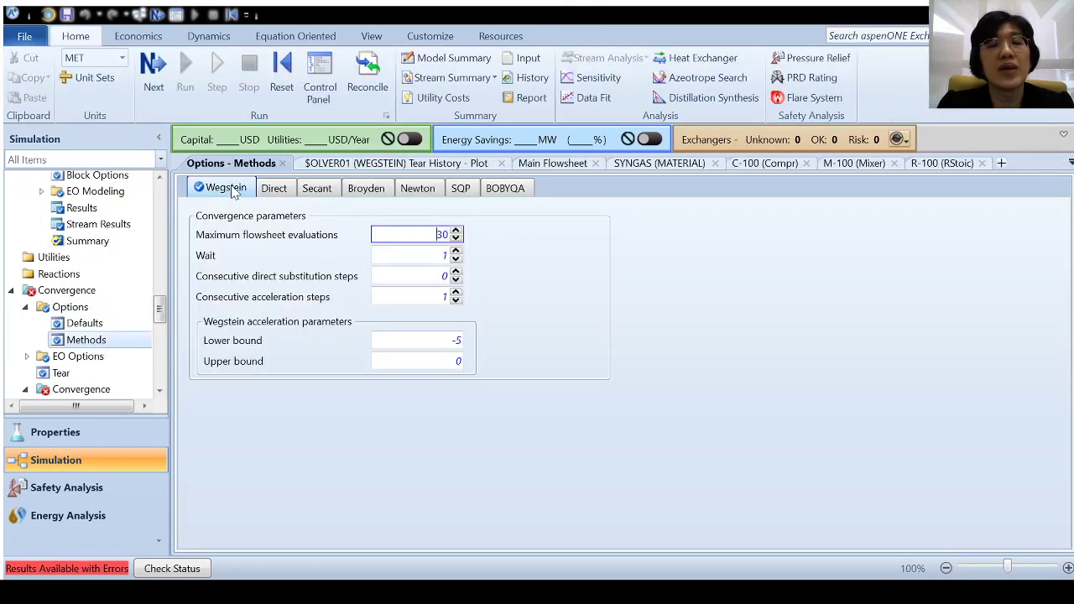
{"action": "left_click", "coordinate": [432, 235]}
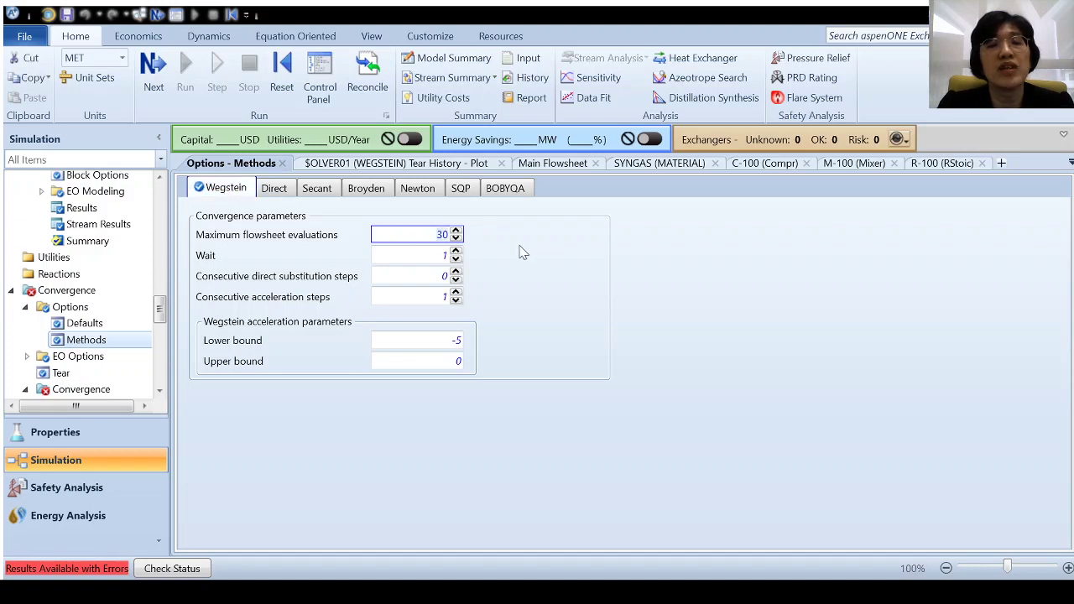
{"action": "type", "text": "50"}
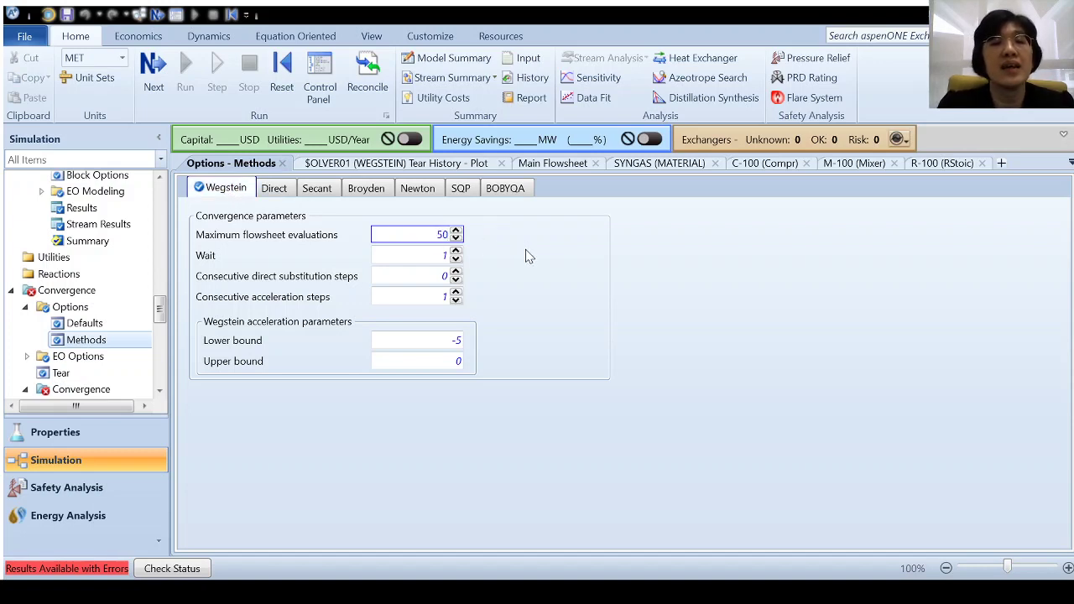
{"action": "key", "text": "Return"}
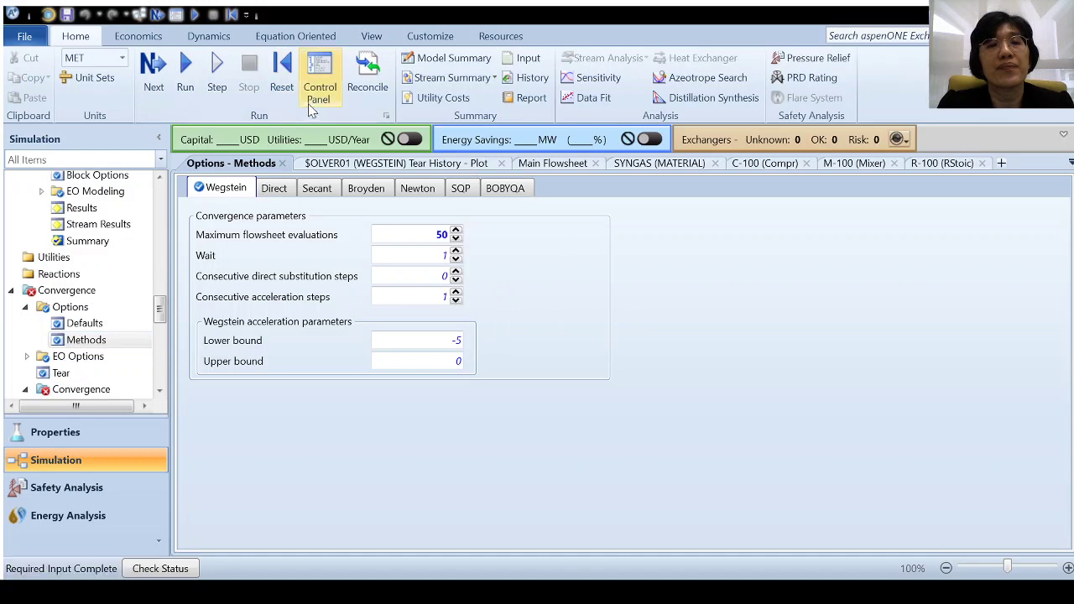
{"action": "left_click", "coordinate": [317, 84]}
{"action": "left_click", "coordinate": [185, 70]}
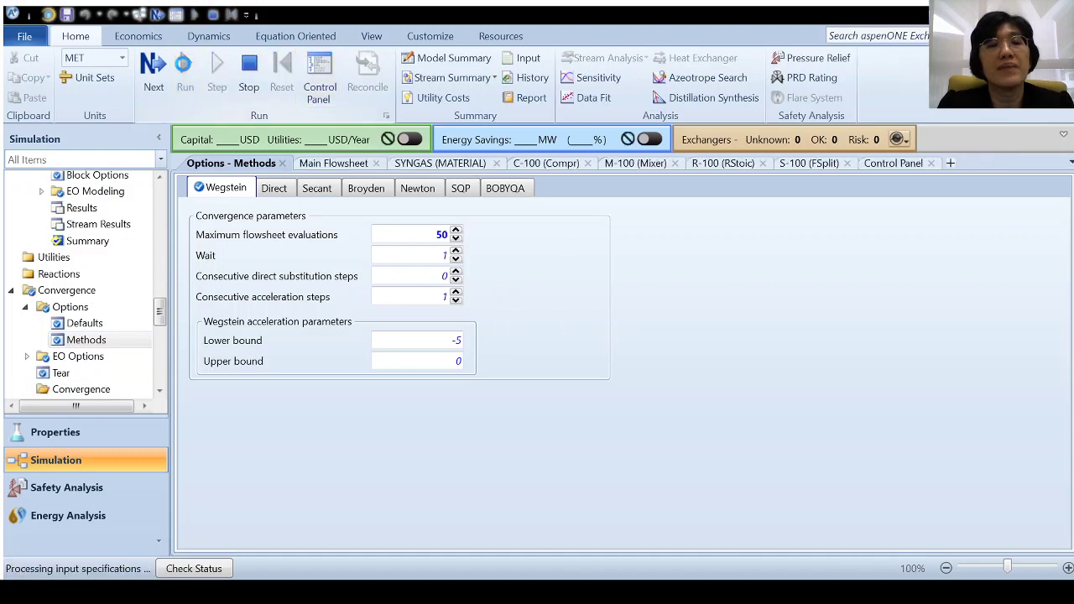